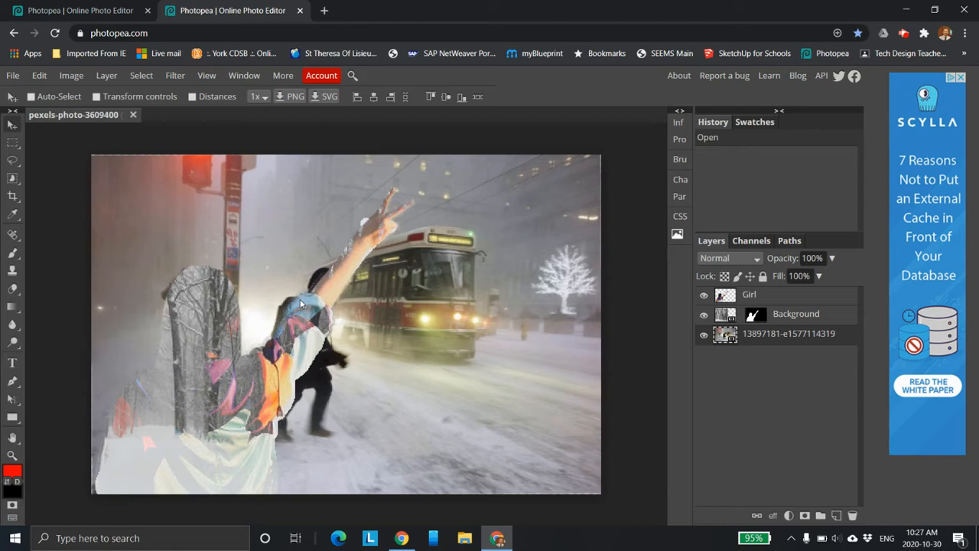
Create a new project from the HD screen preset, 1280 x 720 px with a white background
left_click(99, 15)
left_click(12, 76)
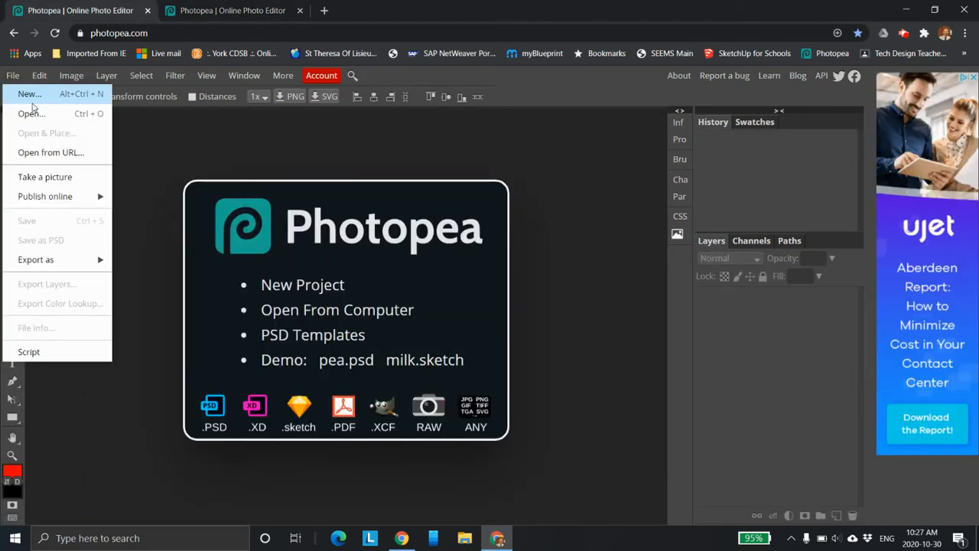
left_click(302, 285)
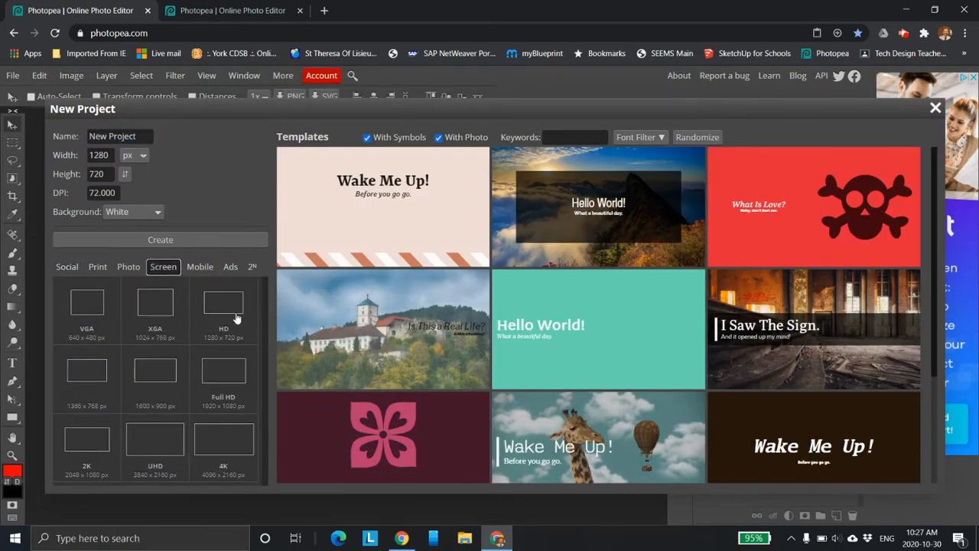
left_click(234, 317)
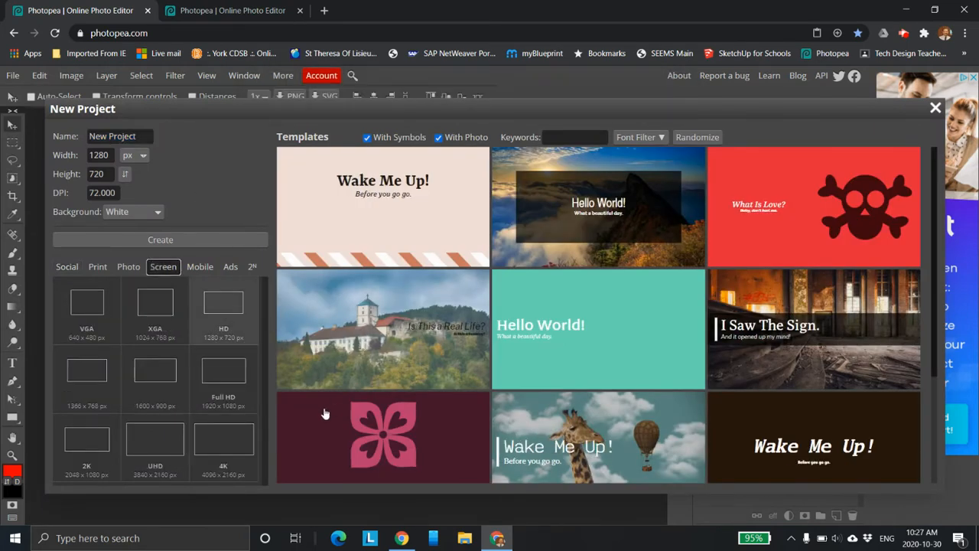
left_click(164, 239)
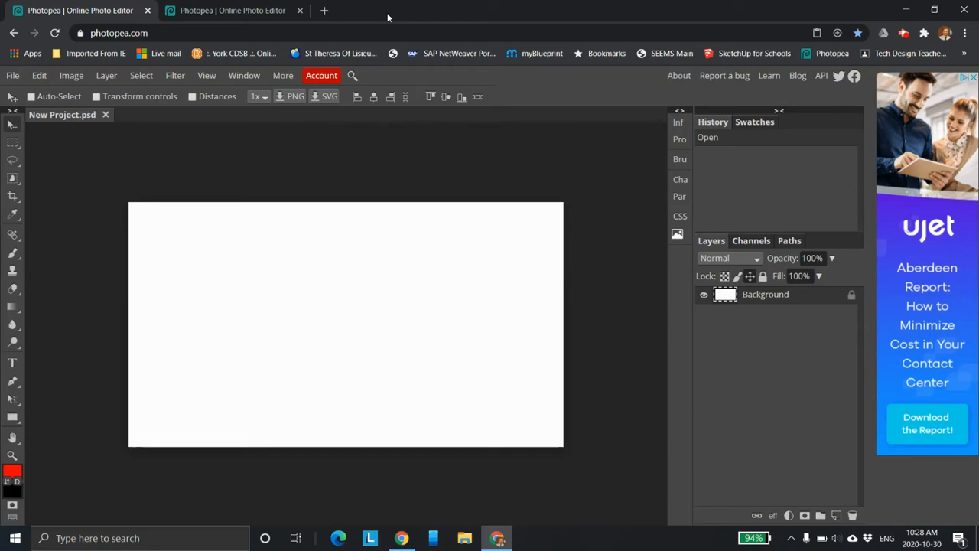
Place the Raising Hand photo into the new project as its own layer
left_click_drag(426, 18, 344, 94)
left_click_drag(168, 25, 217, 397)
double_click(469, 128)
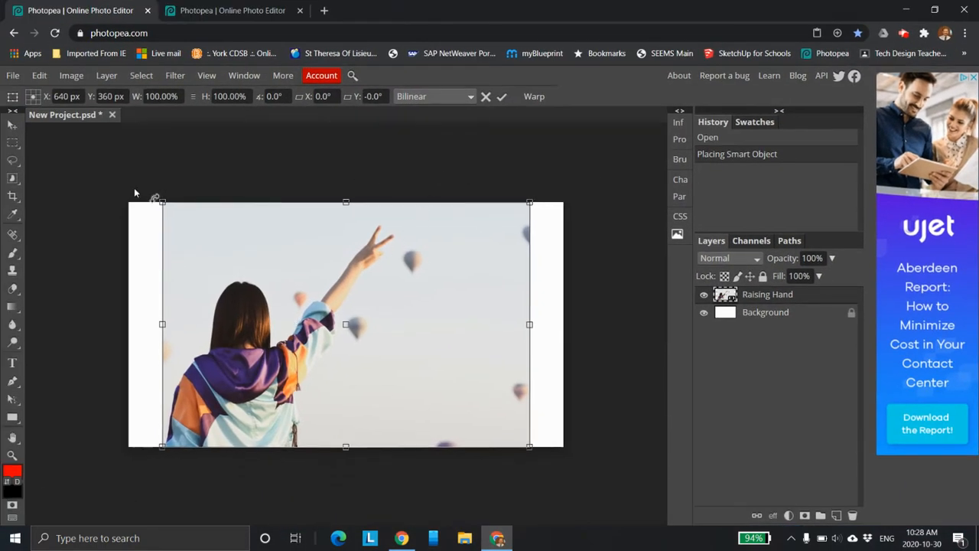
Rasterize the Raising Hand layer and select the girl with the Quick Selection tool, including her hair, hoodie and raised arm
key("w")
key("w")
key("w")
key("w")
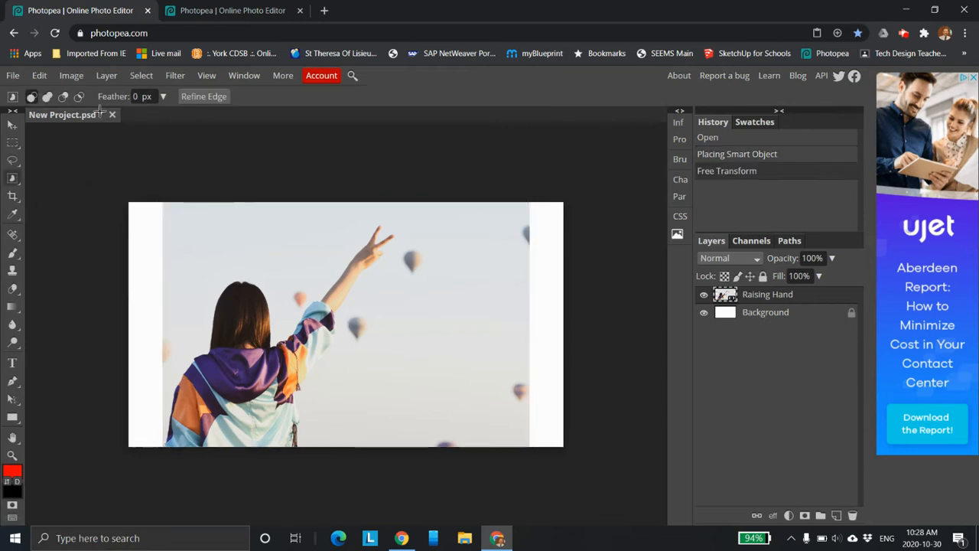
key("w")
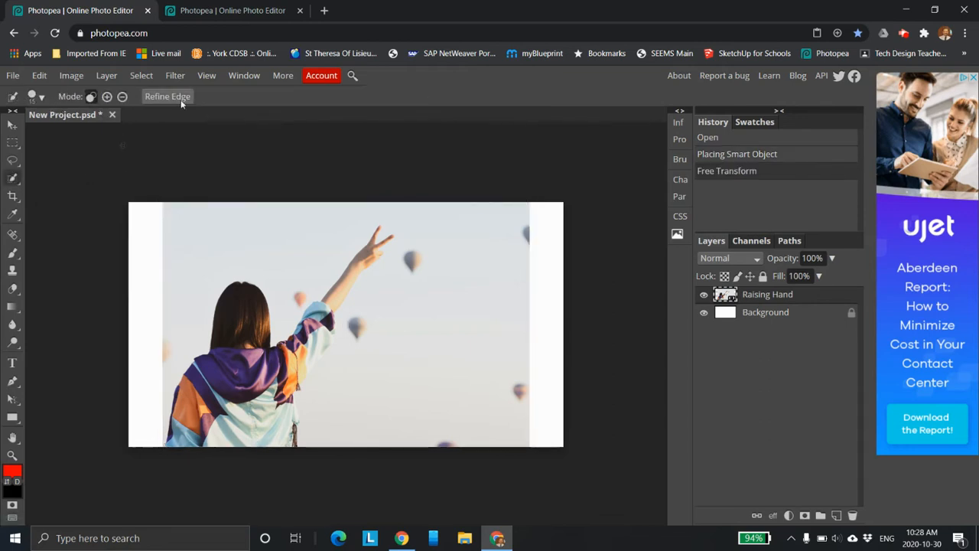
right_click(13, 181)
left_click(61, 199)
scroll(257, 310, "up", 2)
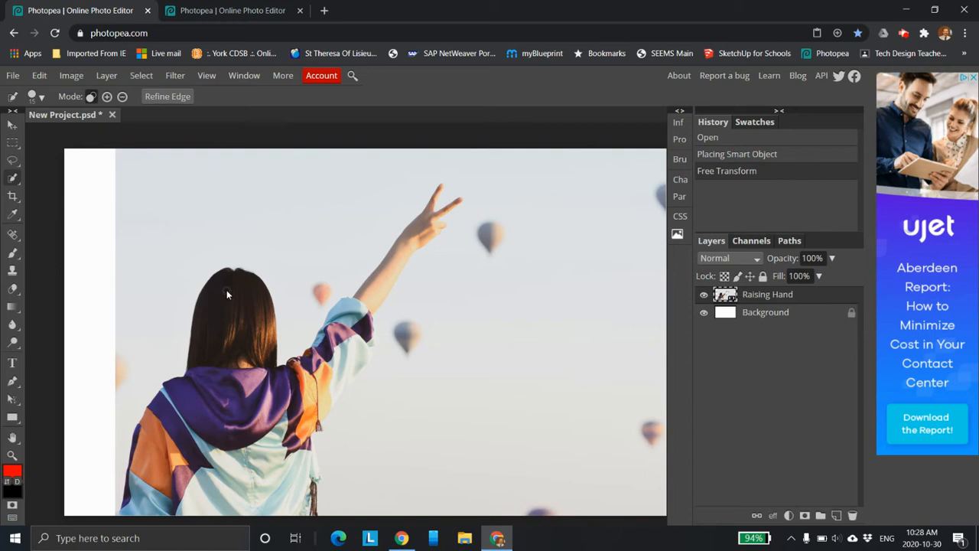
left_click(225, 293)
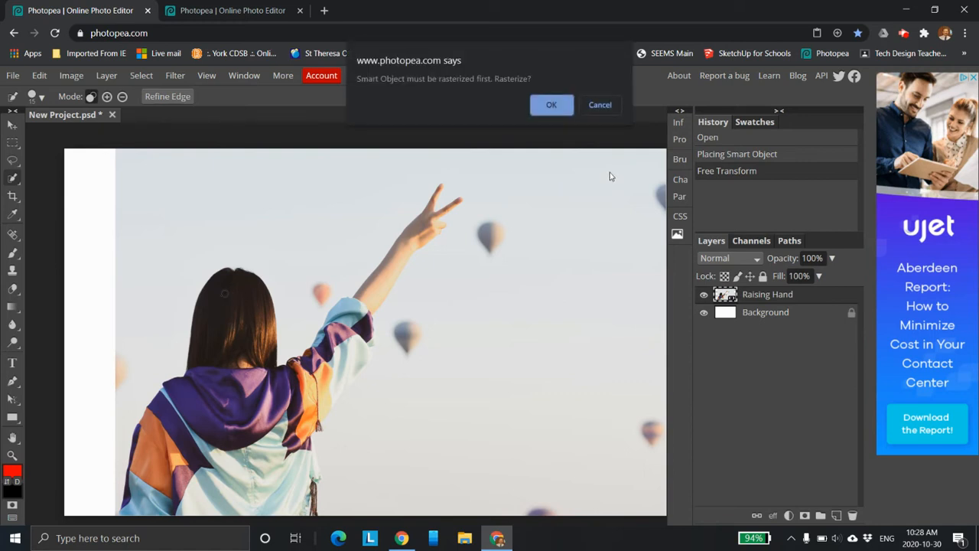
left_click(548, 106)
mouse_move(221, 311)
left_mouse_down()
mouse_move(332, 325)
mouse_move(418, 273)
mouse_move(448, 233)
mouse_move(354, 314)
left_mouse_up()
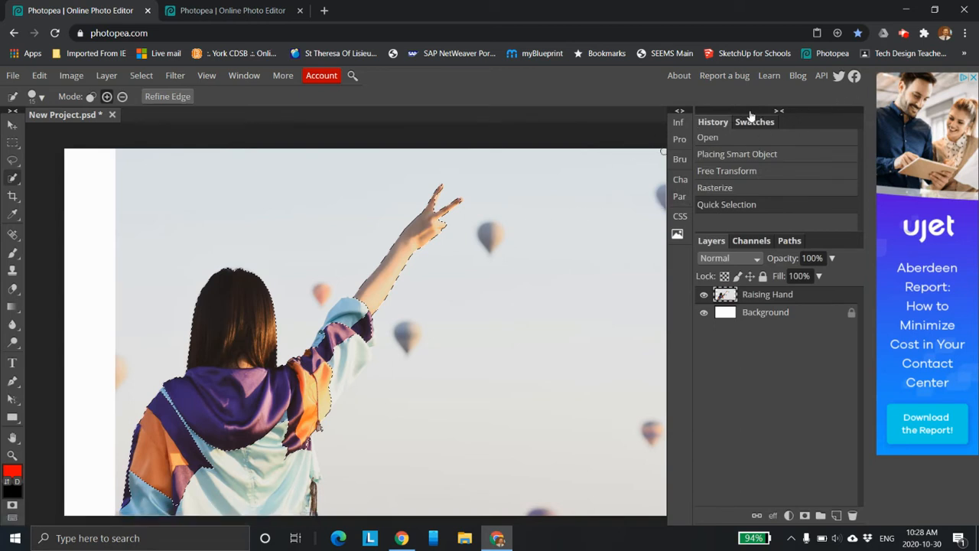
Open the girl's selection in Refine Edge and choose white as the brush colour for adding areas
scroll(604, 141, "down", 2)
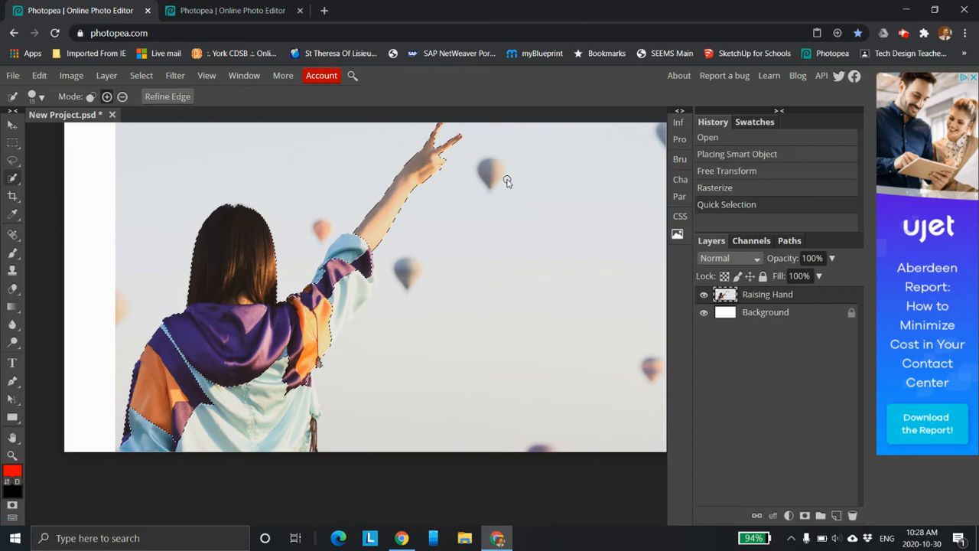
scroll(506, 181, "down", 2)
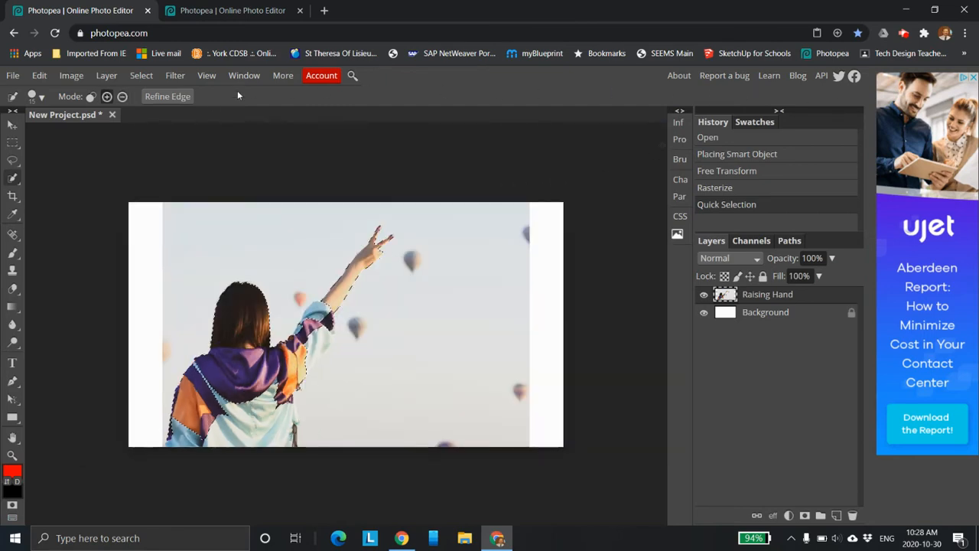
left_click(172, 97)
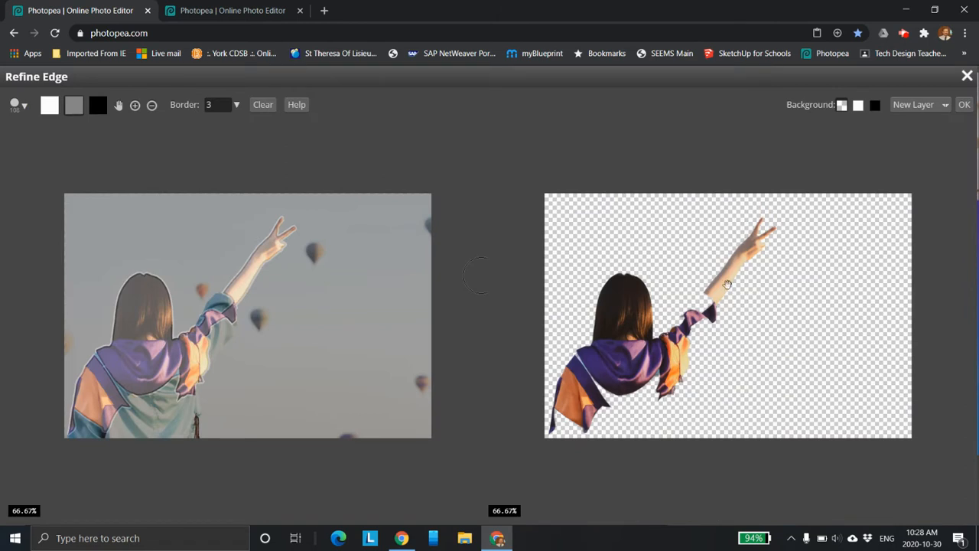
left_click(49, 106)
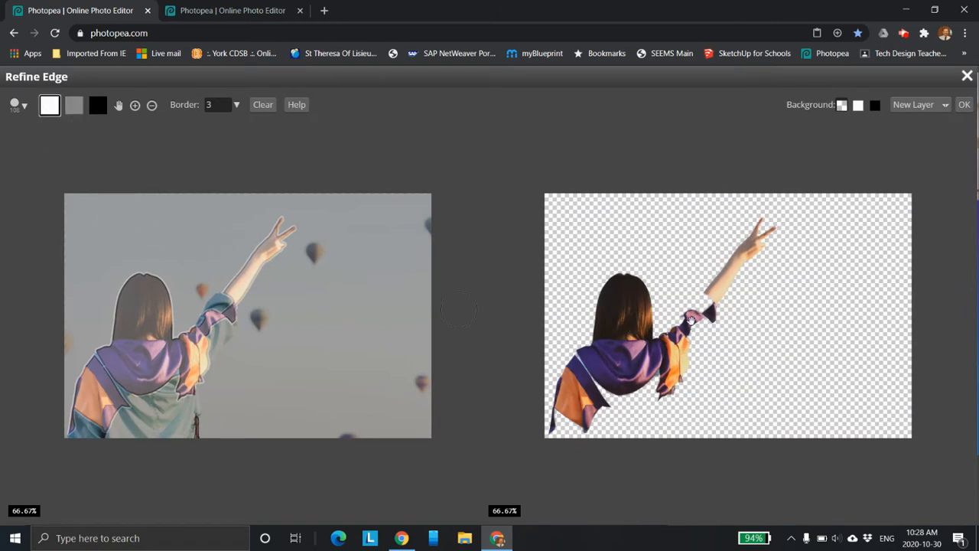
scroll(510, 340, "up", 1)
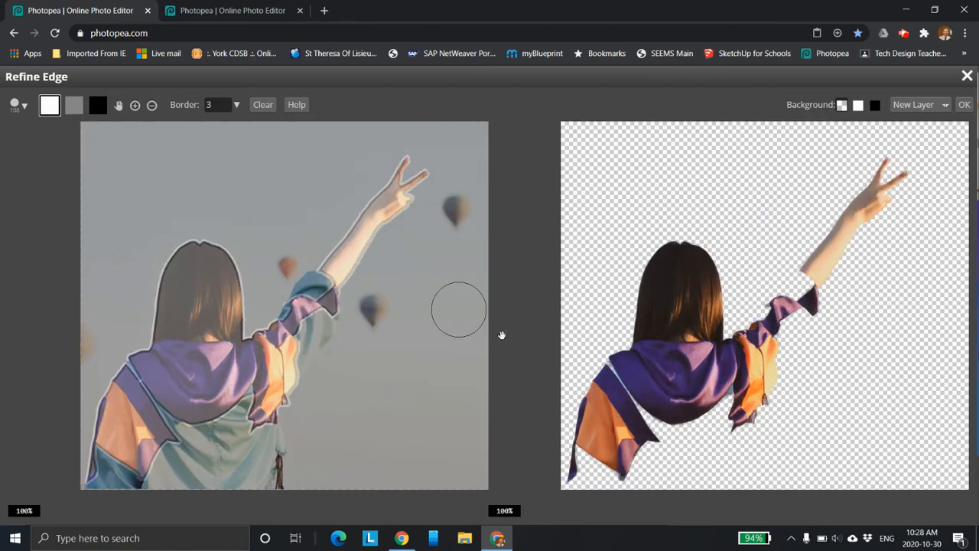
scroll(502, 335, "up", 1)
scroll(344, 335, "down", 2)
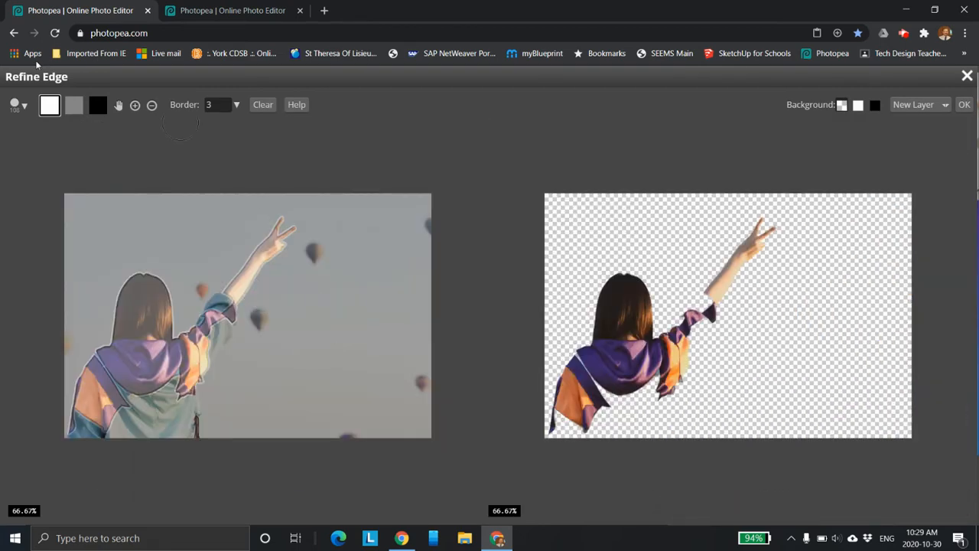
Set the refine brush to the 24 px hard round preset and paint white over the missing light-blue parts of the hoodie's back
left_click(19, 105)
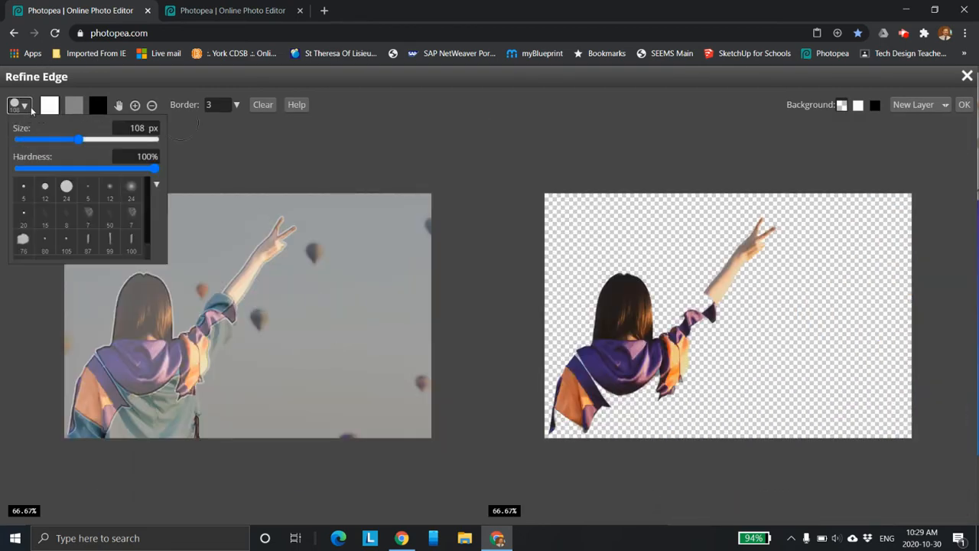
left_click(67, 186)
left_click(387, 184)
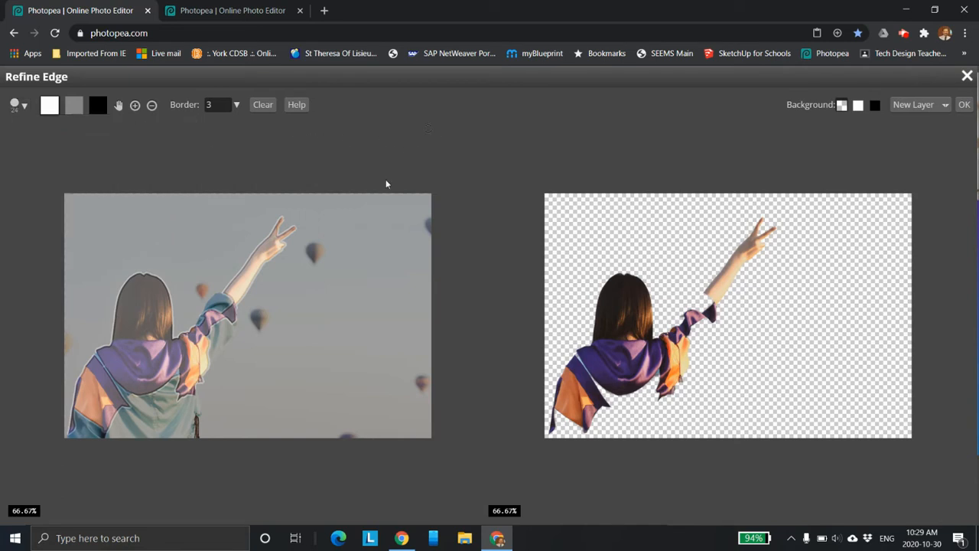
left_click(51, 107)
mouse_move(158, 386)
left_mouse_down()
mouse_move(157, 424)
mouse_move(147, 423)
mouse_move(142, 388)
mouse_move(138, 413)
mouse_move(130, 402)
left_mouse_up()
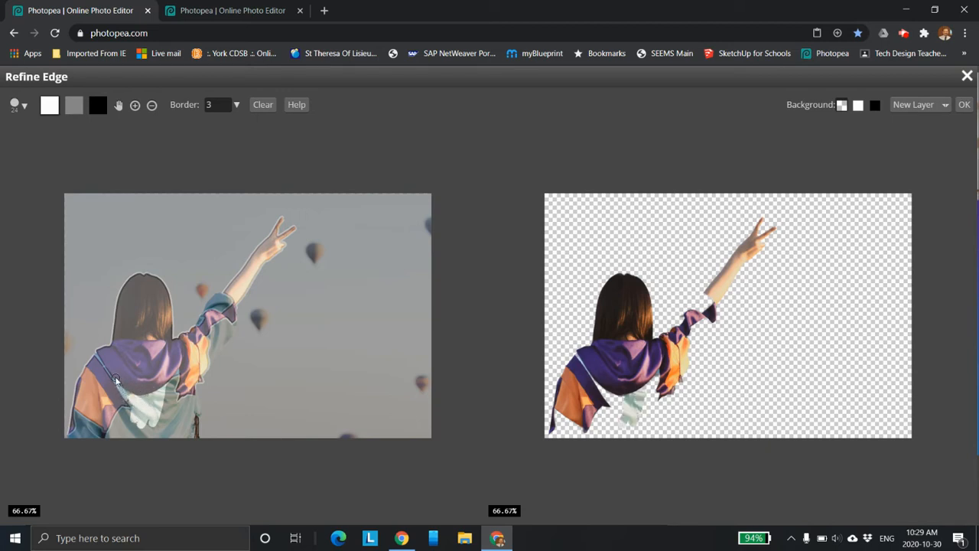
mouse_move(99, 356)
left_mouse_down()
mouse_move(135, 403)
mouse_move(91, 437)
mouse_move(79, 413)
mouse_move(73, 434)
mouse_move(86, 422)
mouse_move(97, 431)
mouse_move(72, 440)
mouse_move(119, 442)
mouse_move(101, 436)
mouse_move(141, 406)
left_mouse_up()
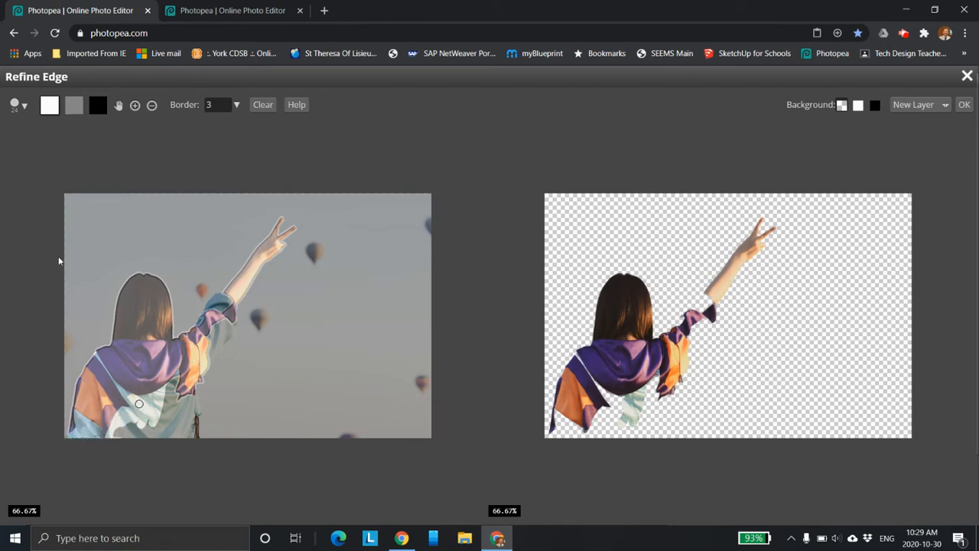
Try to fill the hoodie's back with a much larger white refine brush
left_click(24, 105)
left_click(71, 140)
left_click_drag(150, 411, 141, 419)
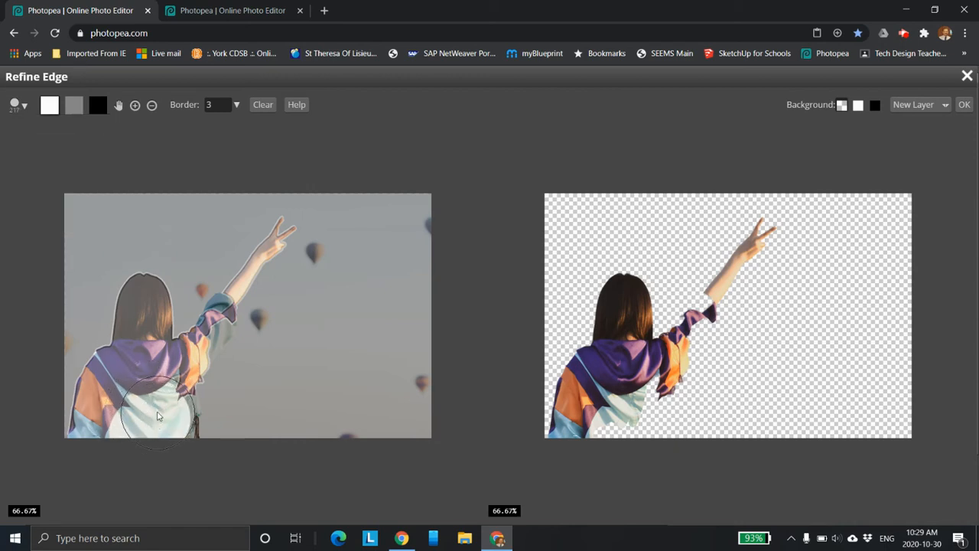
Set the refine brush to 22 px and paint white over the rest of the hoodie's back and the raised sleeve
left_click(24, 104)
left_click_drag(95, 145, 51, 145)
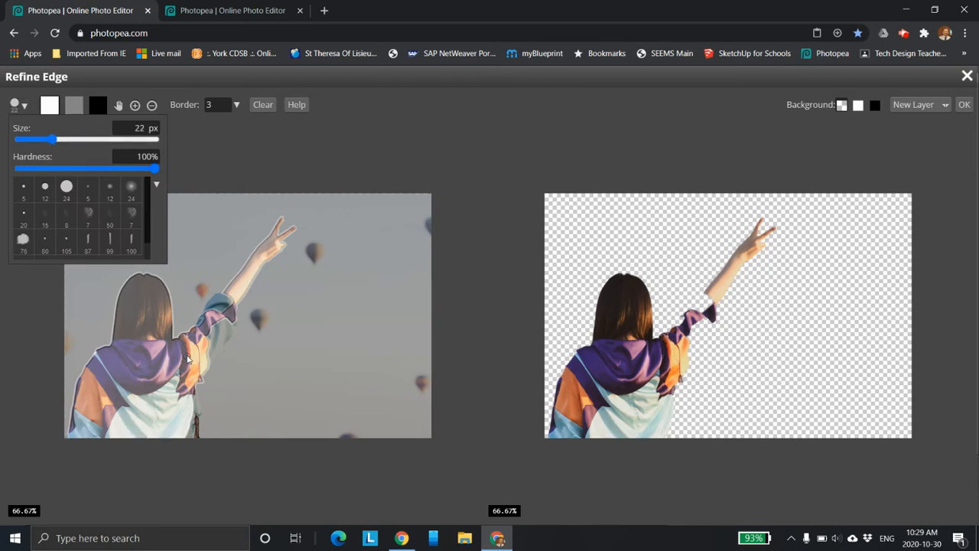
left_click(187, 359)
mouse_move(211, 327)
left_mouse_down()
mouse_move(232, 302)
mouse_move(237, 312)
mouse_move(225, 320)
mouse_move(210, 301)
mouse_move(218, 302)
left_mouse_up()
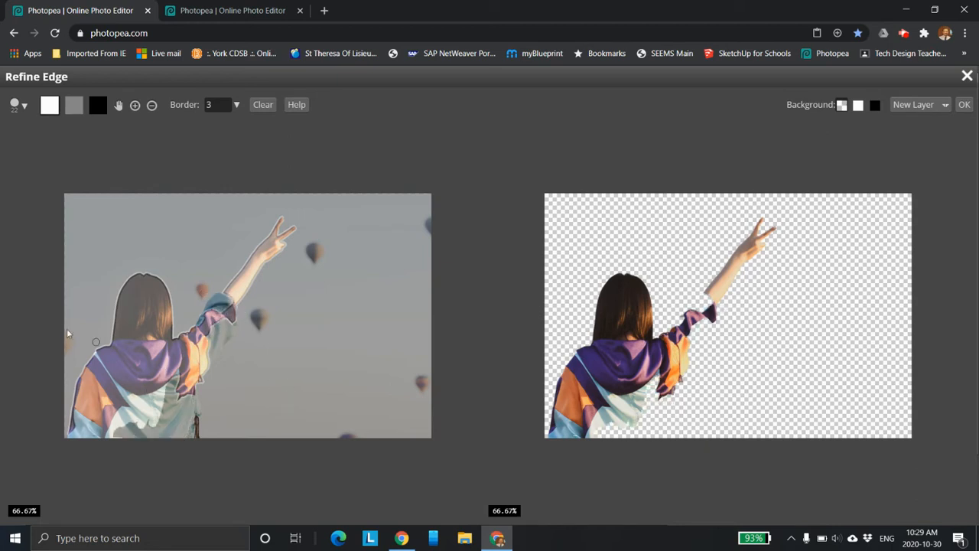
left_click_drag(171, 406, 180, 378)
mouse_move(133, 434)
left_mouse_down()
mouse_move(134, 426)
mouse_move(116, 438)
mouse_move(114, 430)
mouse_move(158, 428)
mouse_move(145, 433)
mouse_move(173, 418)
mouse_move(182, 424)
mouse_move(161, 433)
mouse_move(121, 436)
mouse_move(179, 448)
mouse_move(131, 432)
mouse_move(175, 441)
mouse_move(191, 422)
left_mouse_up()
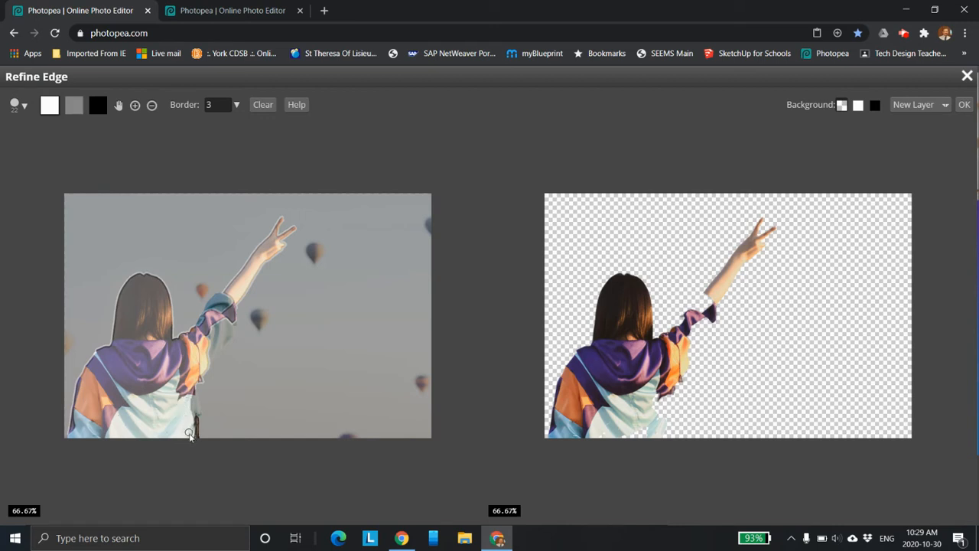
mouse_move(192, 397)
left_mouse_down()
mouse_move(175, 381)
mouse_move(170, 358)
left_mouse_up()
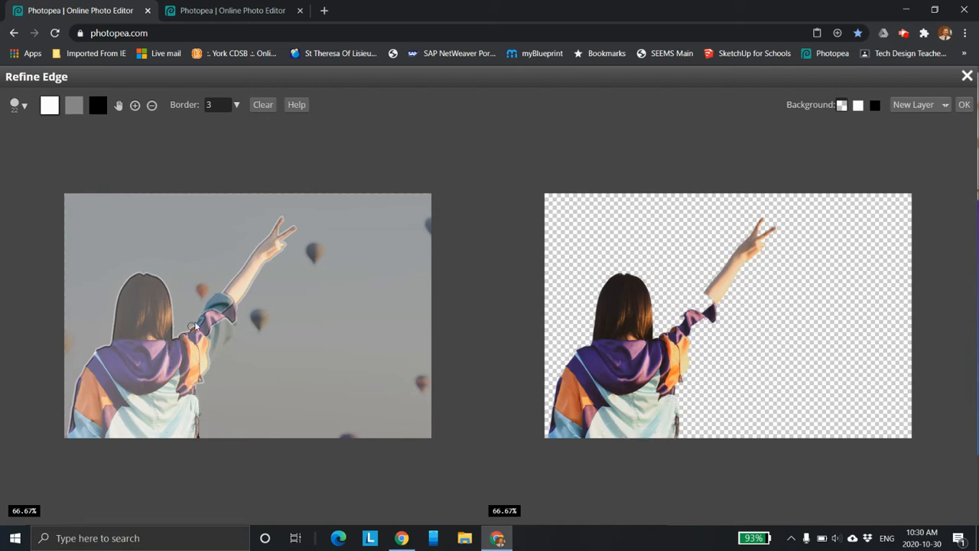
mouse_move(228, 309)
left_mouse_down()
mouse_move(215, 303)
mouse_move(197, 337)
mouse_move(228, 326)
mouse_move(208, 358)
mouse_move(220, 341)
mouse_move(208, 340)
mouse_move(216, 321)
mouse_move(232, 327)
left_mouse_up()
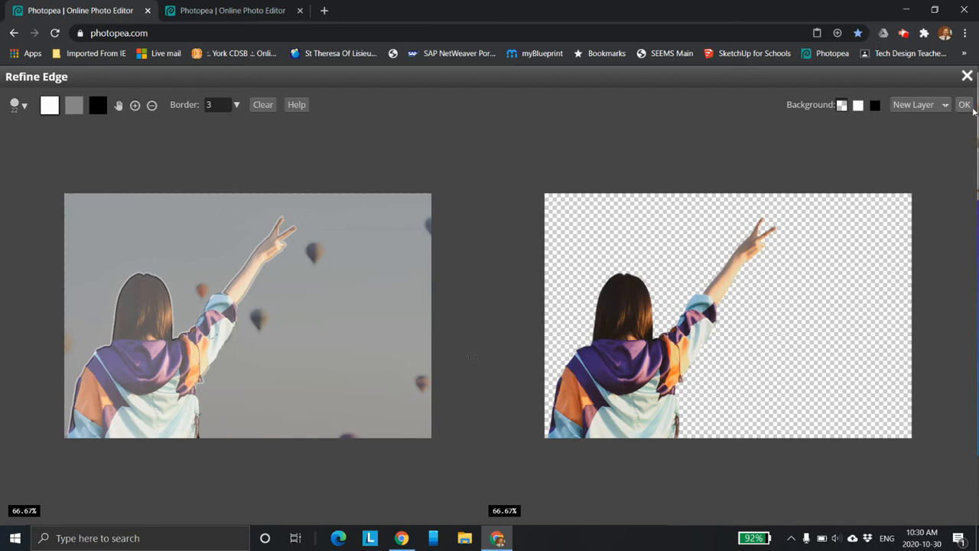
Output the refined cutout to a new layer and move the original Raising Hand layer below the Background
left_click(965, 104)
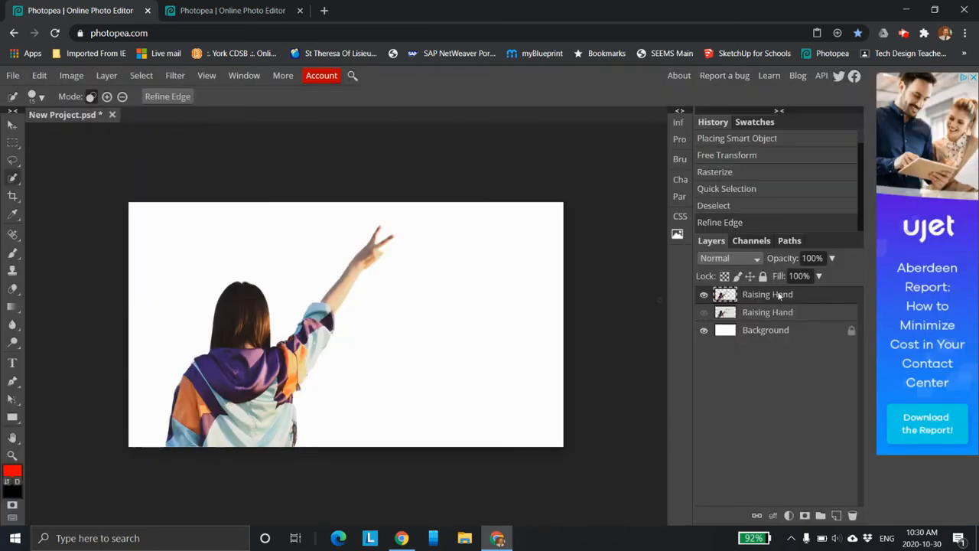
left_click_drag(758, 315, 755, 354)
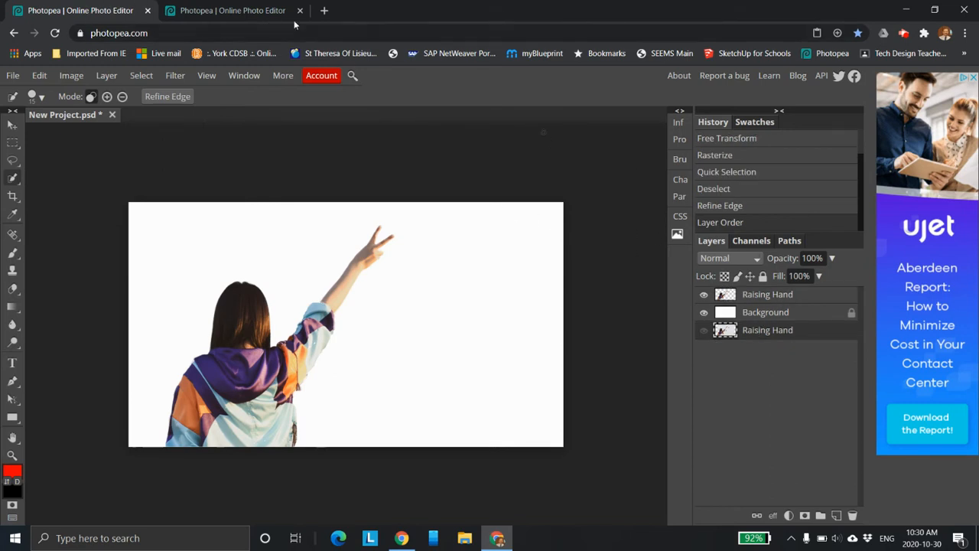
Place the Park Winter.psd image into the project and move the Background layer below it
left_click_drag(509, 15, 631, 33)
left_click_drag(541, 29, 621, 29)
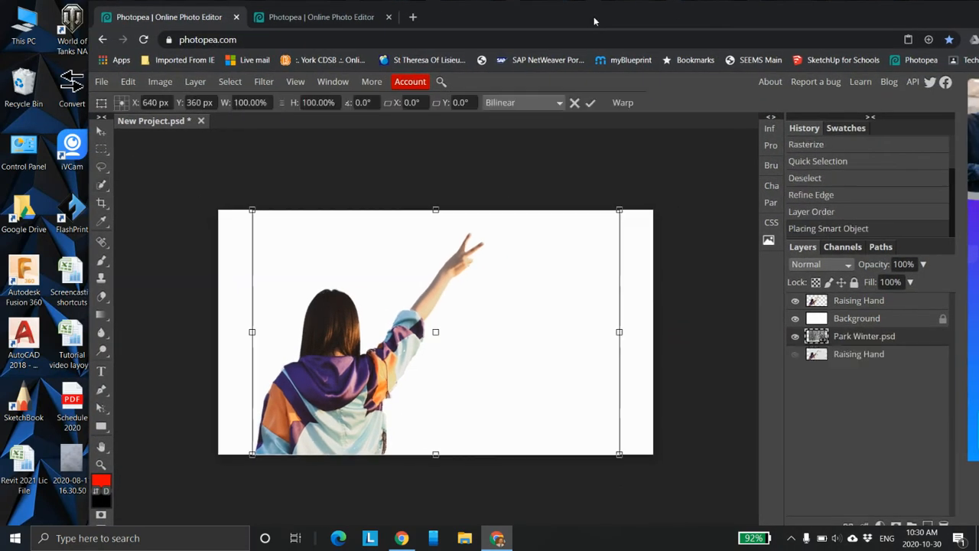
left_click_drag(595, 17, 544, 16)
left_click_drag(796, 318, 799, 339)
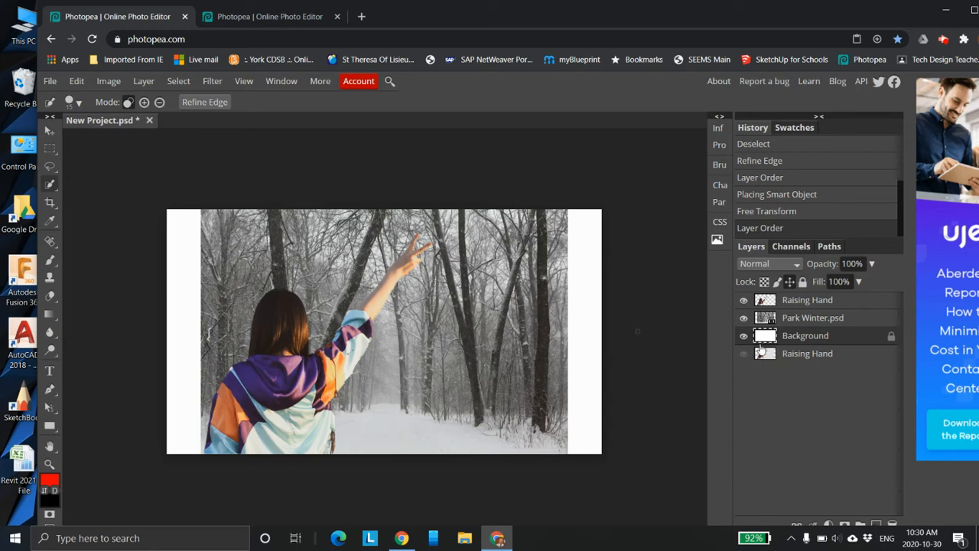
Hide the white Background layer and show it again
left_click(744, 336)
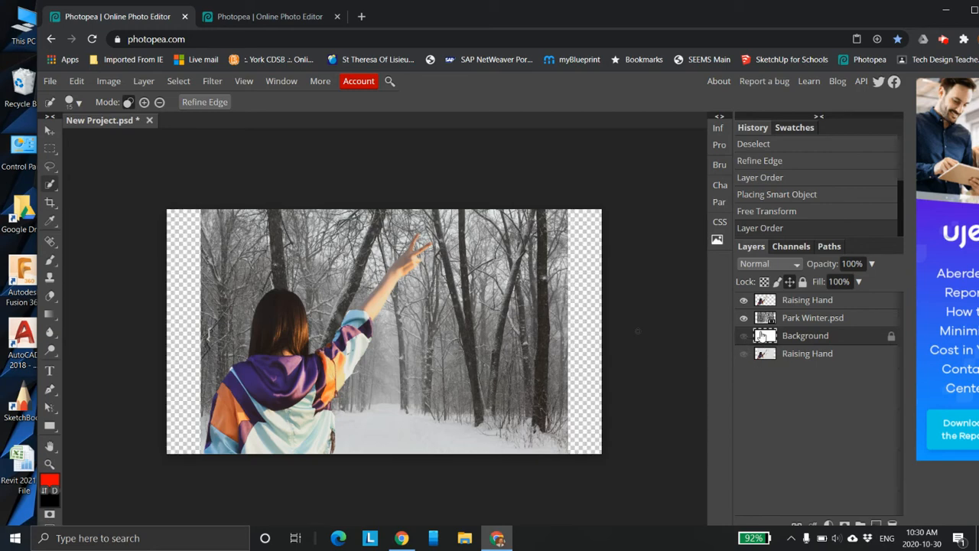
left_click(744, 336)
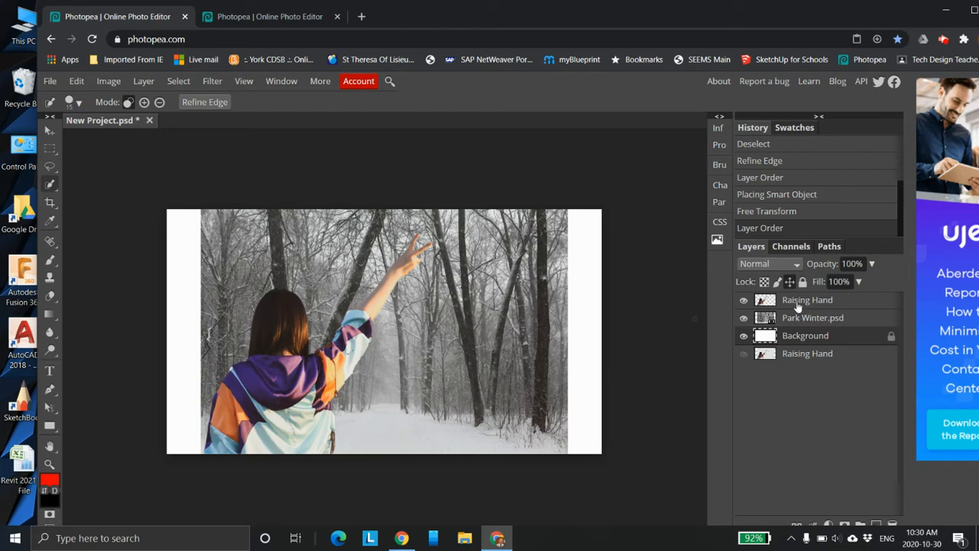
Select the pixels of the Raising Hand cutout and use that selection to add a raster mask to the Park Winter.psd layer
left_click(798, 306)
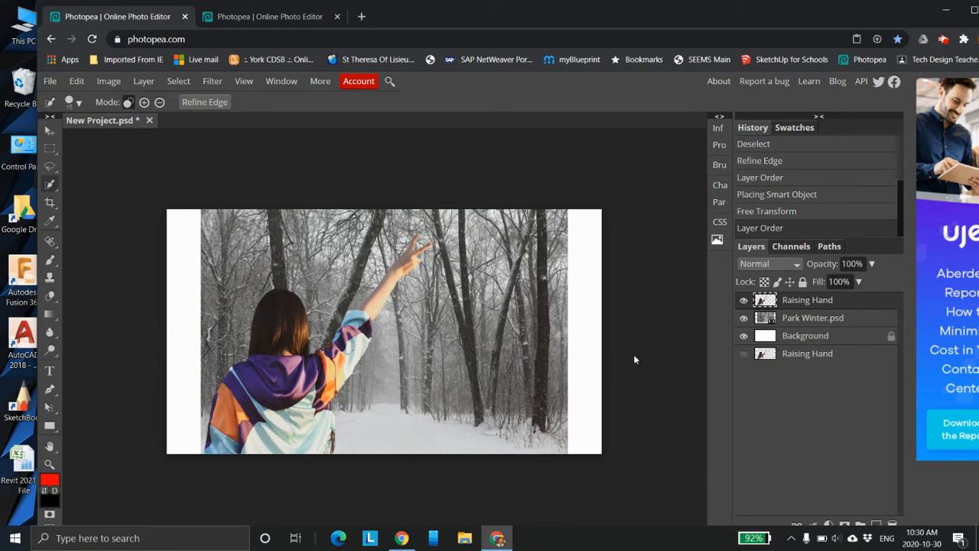
left_click(765, 300, "ctrl")
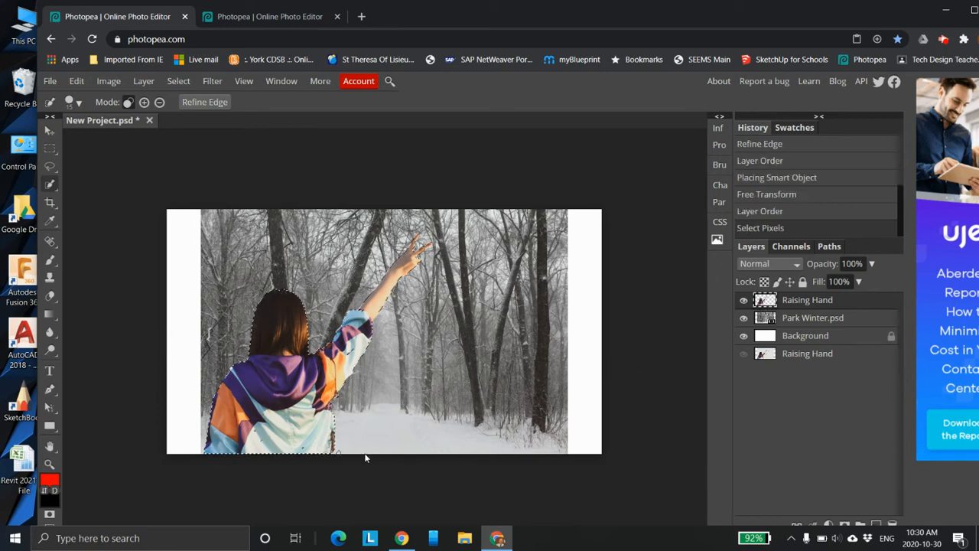
left_click(802, 321)
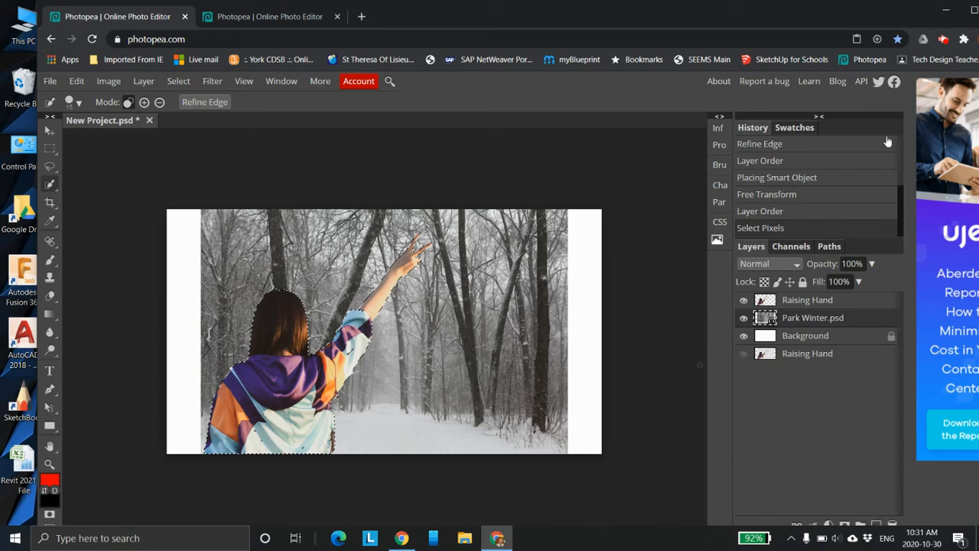
left_click(973, 9)
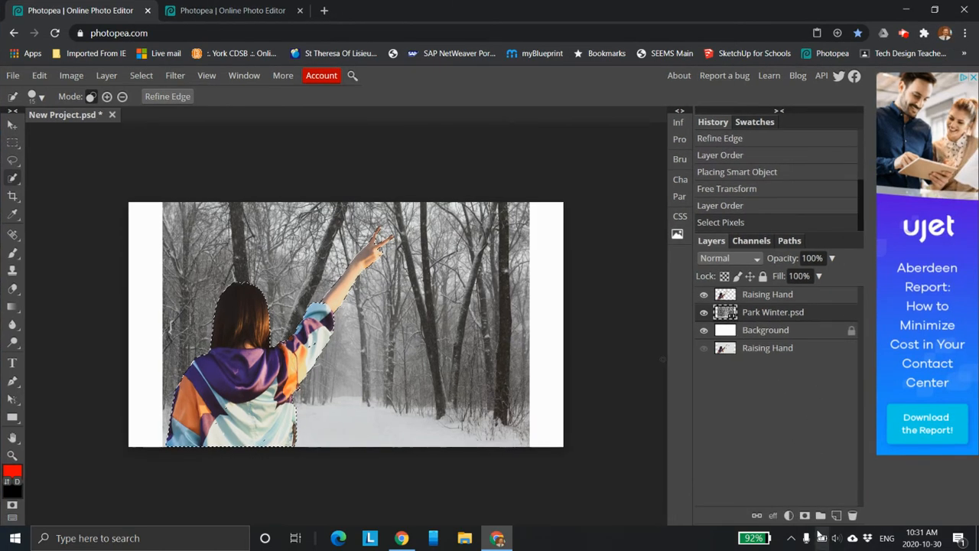
left_click(805, 516)
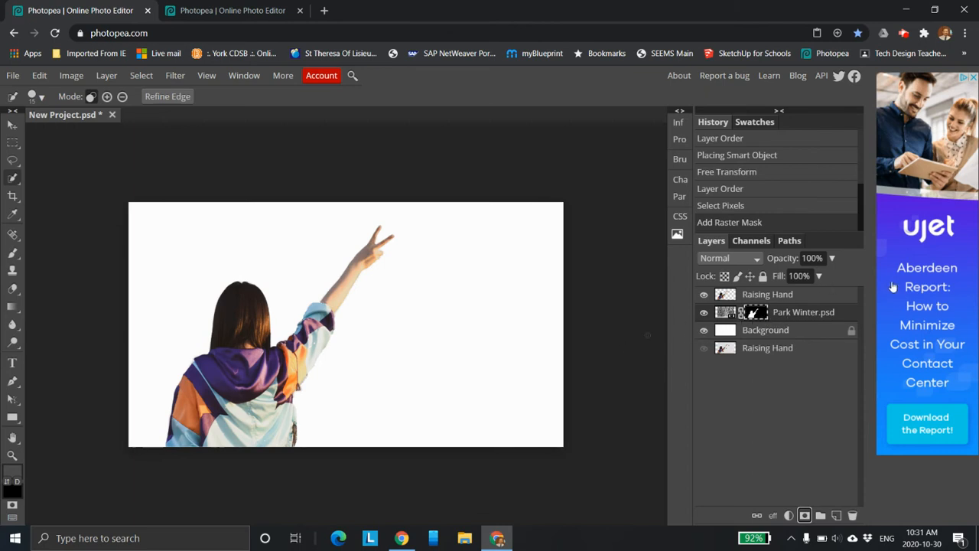
Set the Raising Hand cutout layer's blend mode to Lighten and its opacity to 45%
left_click(727, 312)
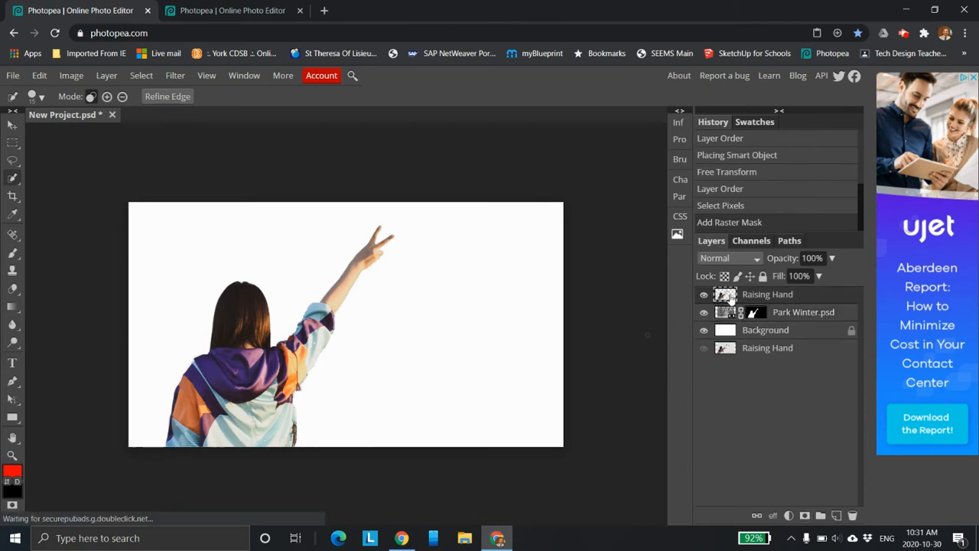
key("alt")
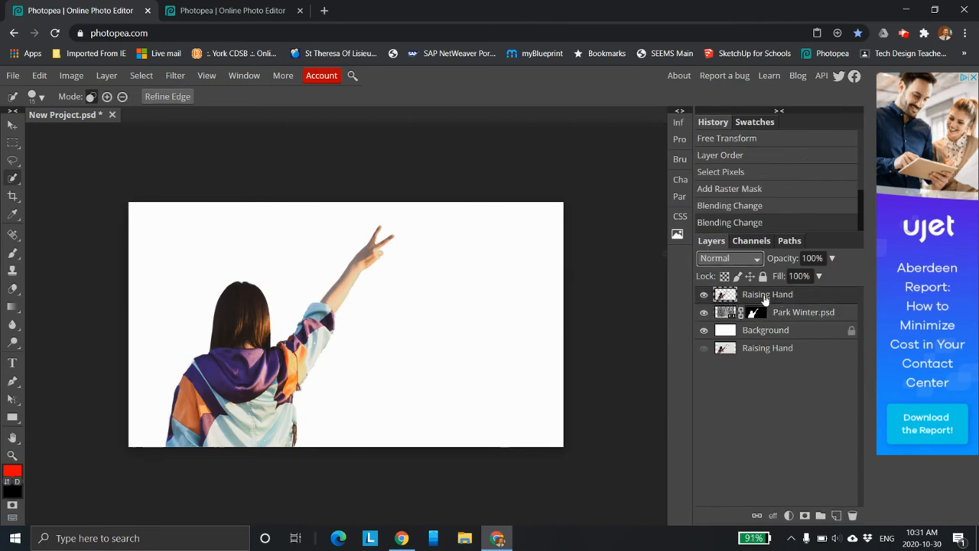
left_click(756, 259)
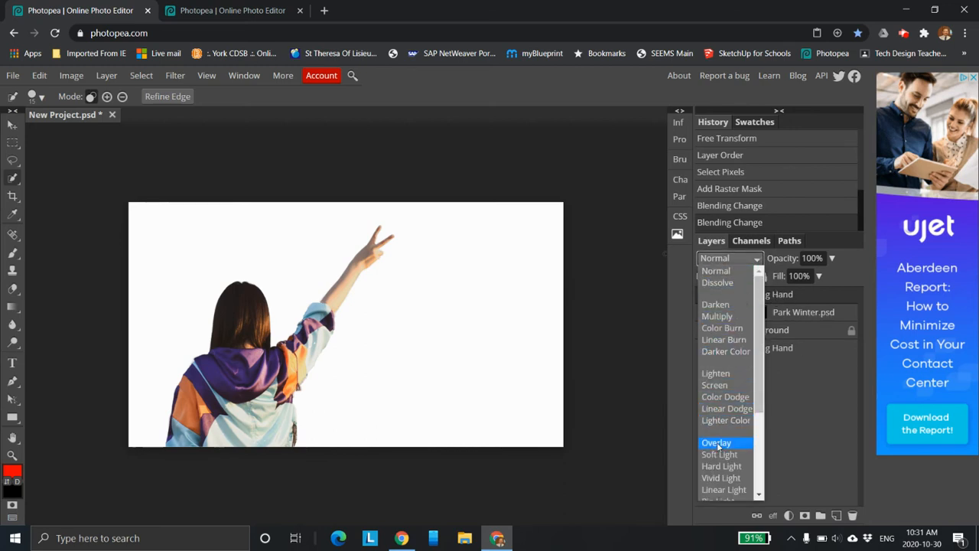
left_click(716, 374)
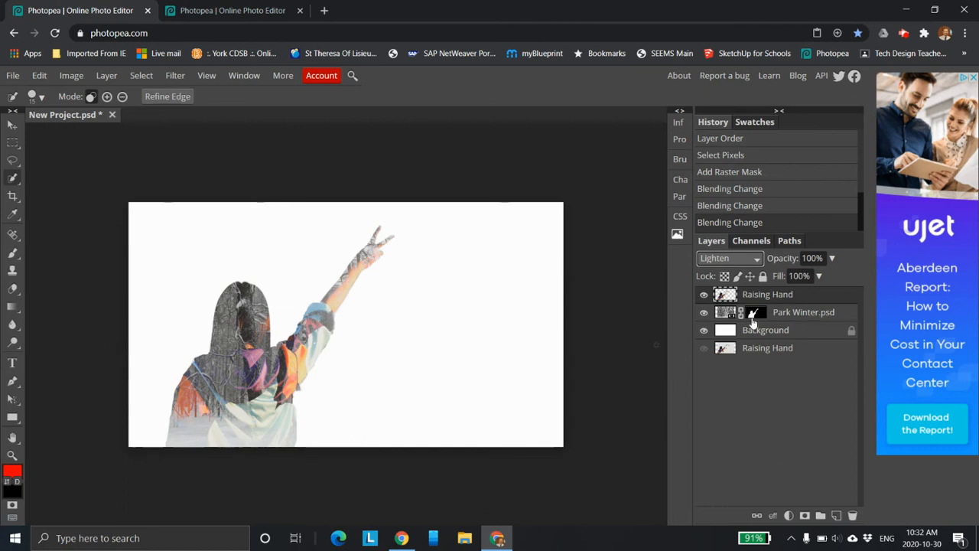
left_click(832, 258)
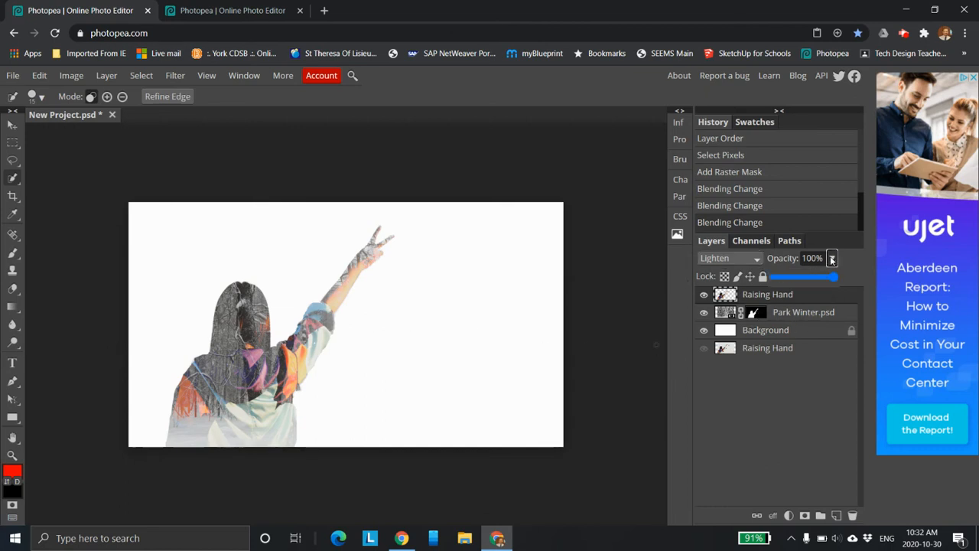
left_click_drag(832, 277, 801, 276)
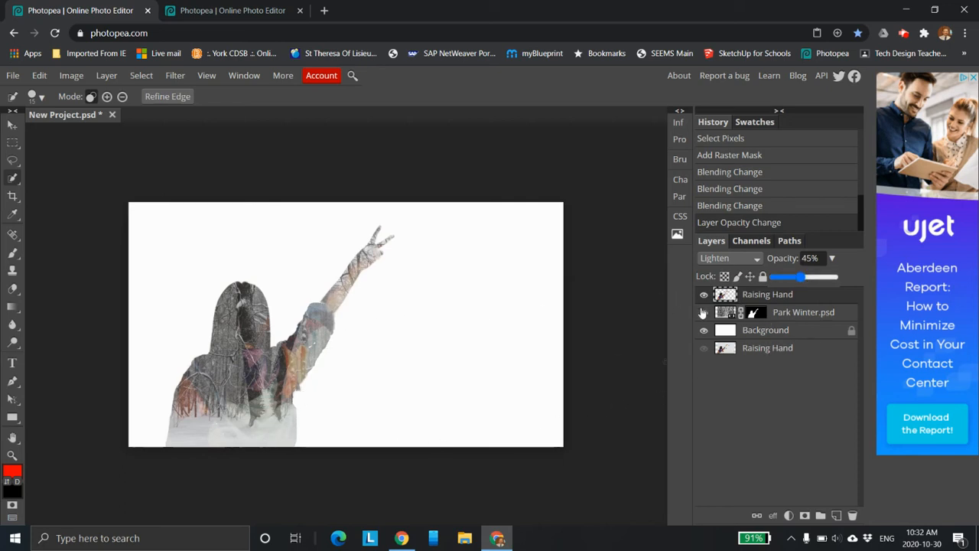
Unlink the mask from the Park Winter.psd image and reposition the park photo inside the girl's silhouette
left_click(776, 321)
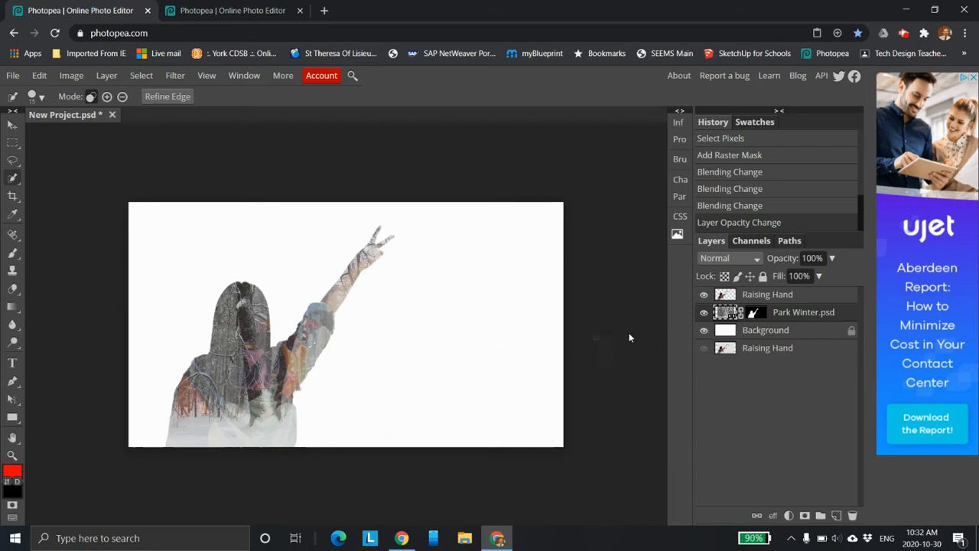
left_click(741, 313)
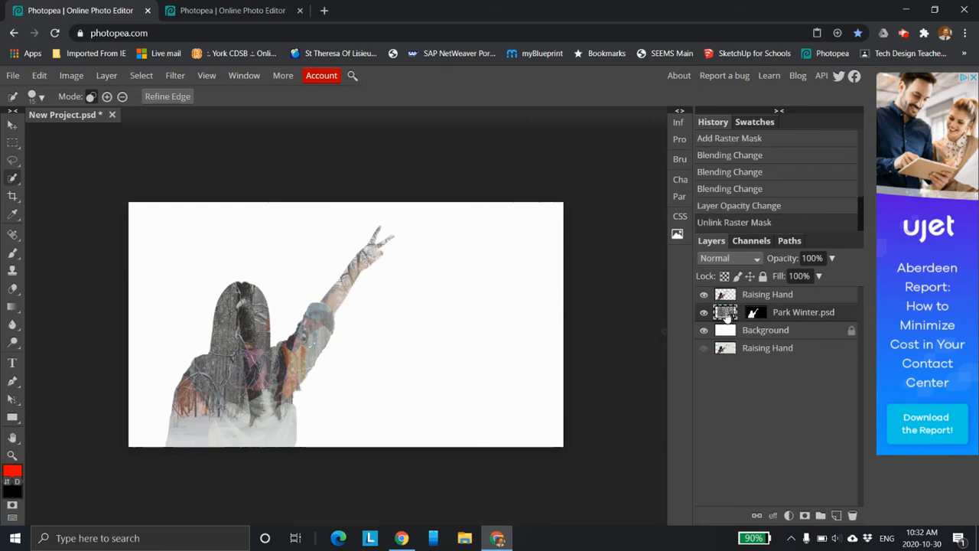
left_click(741, 314)
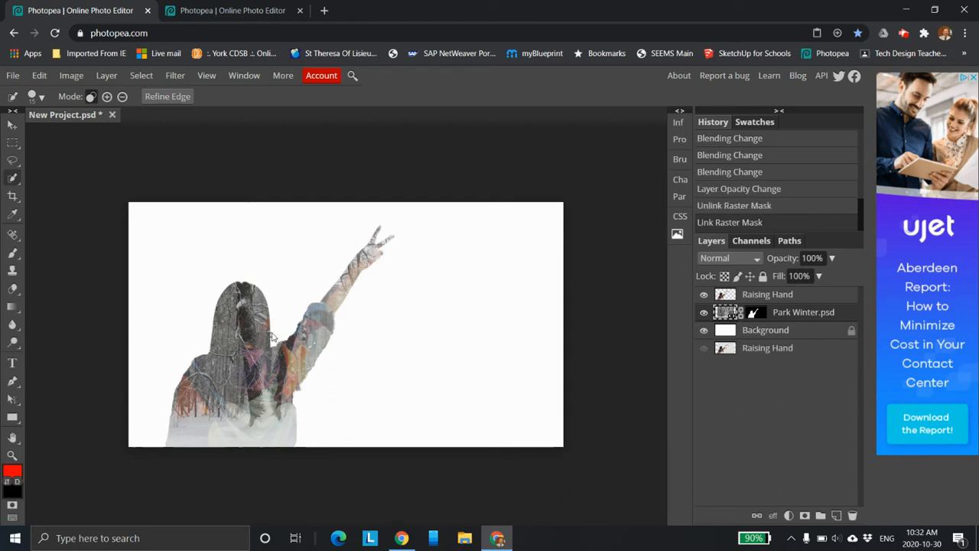
left_click(741, 313)
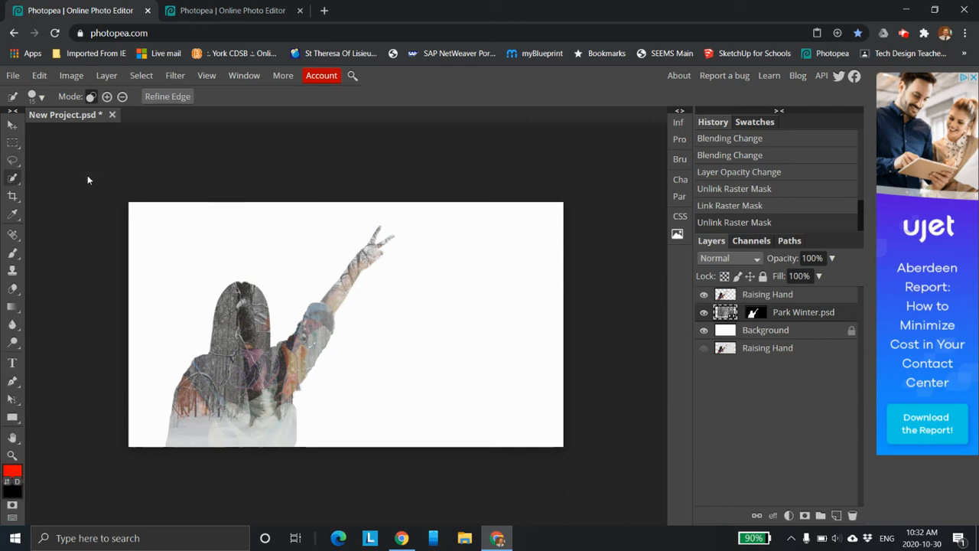
left_click(12, 124)
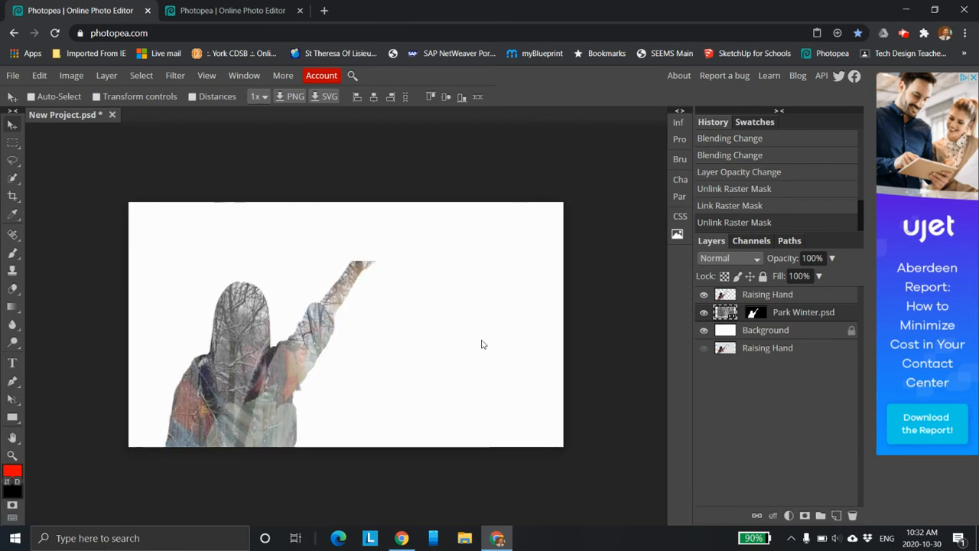
left_click_drag(493, 352, 495, 354)
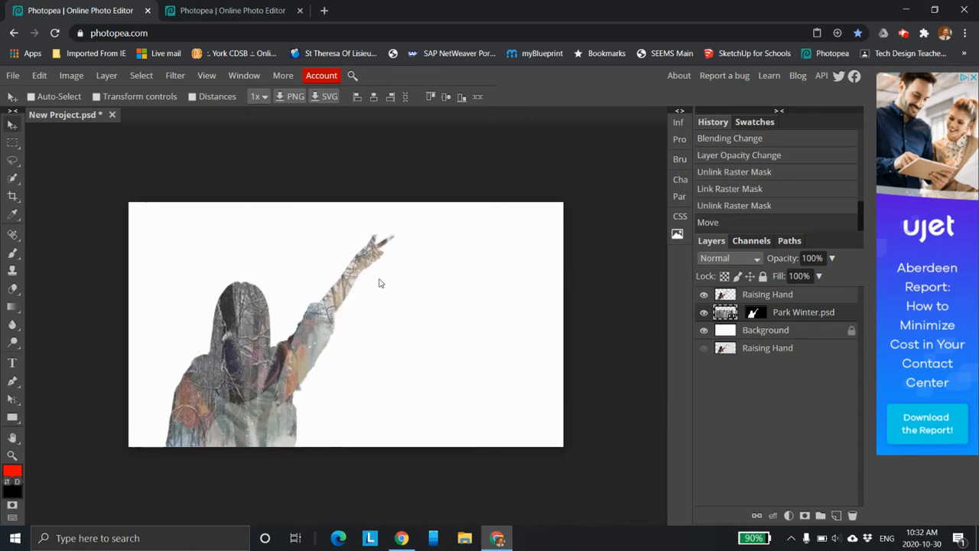
left_click_drag(386, 270, 389, 269)
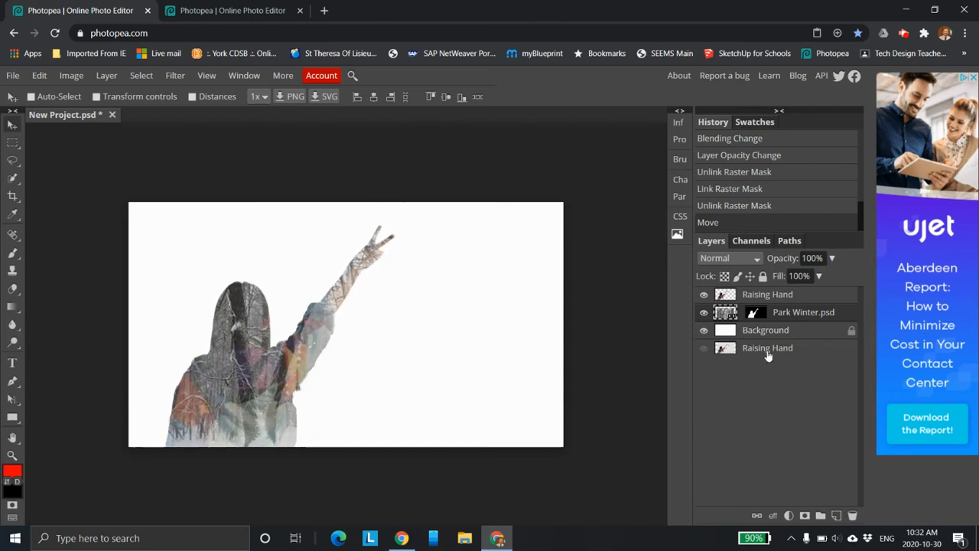
Relink the mask to the Park Winter.psd image, and try a small move of the linked layer before undoing it
left_click(739, 313)
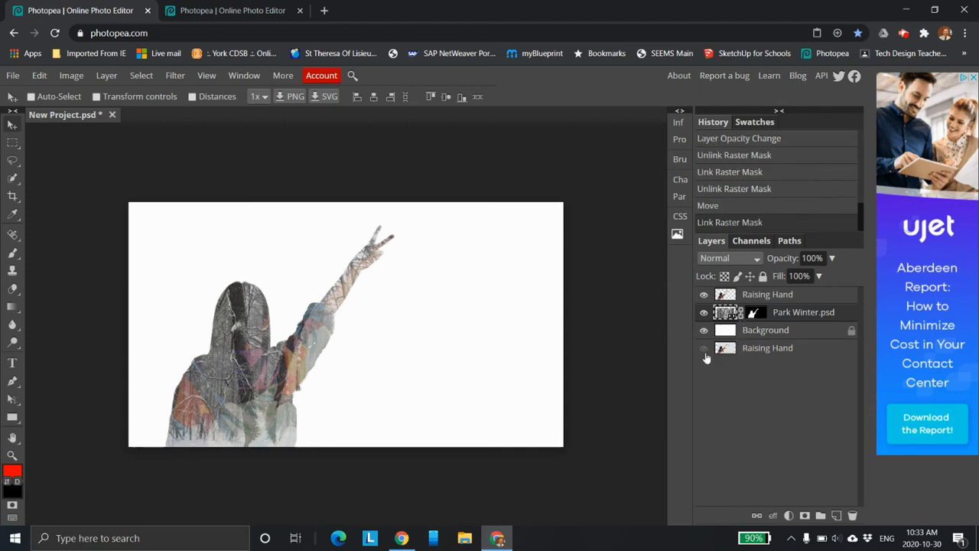
mouse_move(511, 313)
left_mouse_down()
mouse_move(439, 332)
mouse_move(523, 308)
mouse_move(451, 328)
mouse_move(498, 321)
mouse_move(503, 310)
left_mouse_up()
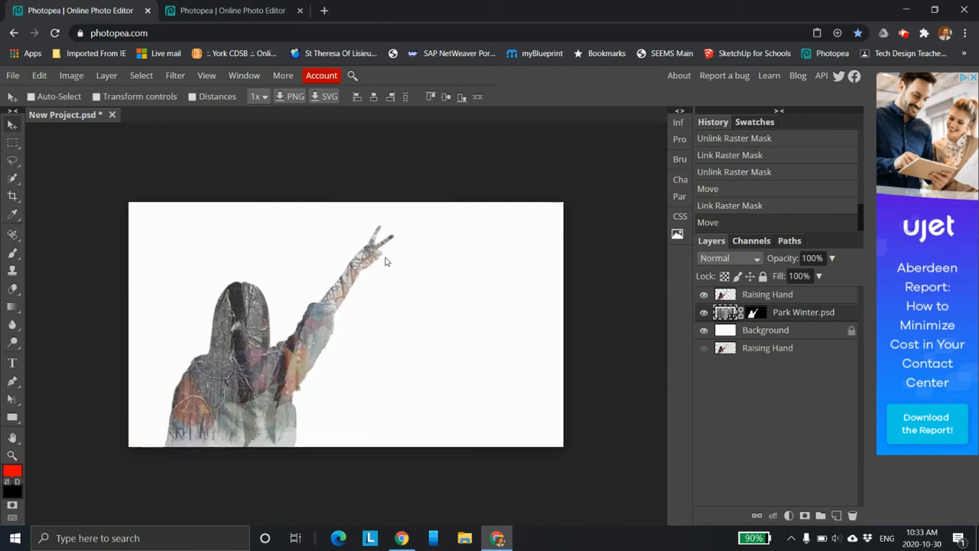
key("ctrl+z")
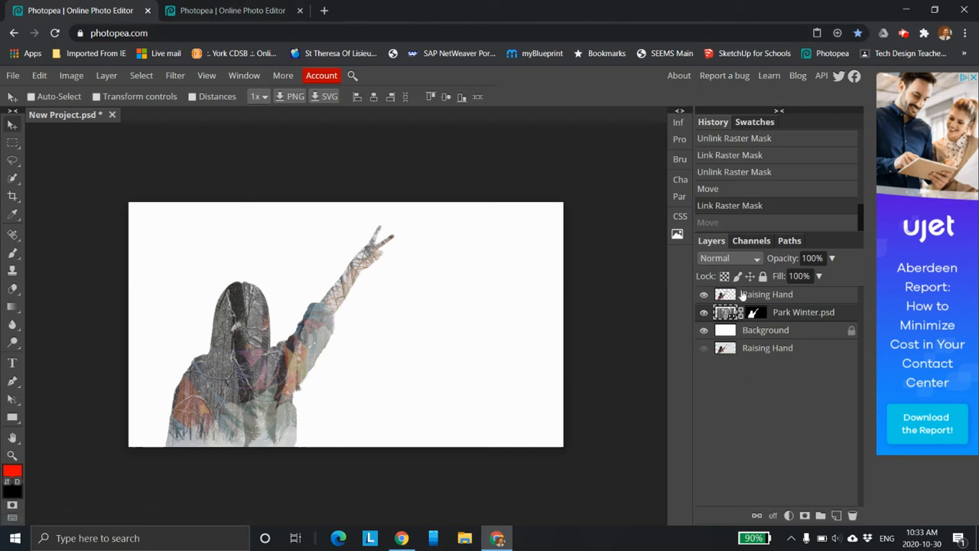
Place the Winter Toronto image into the project
left_click_drag(398, 11, 605, 15)
left_click_drag(168, 153, 528, 284)
left_click_drag(704, 21, 570, 1)
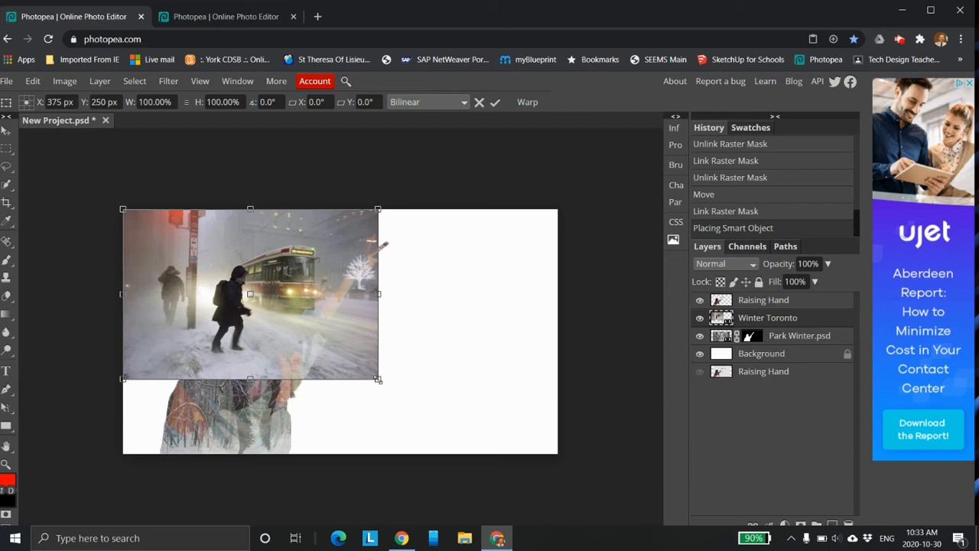
Scale the Winter Toronto image to 170.67% so it spans the canvas, and move the Park Winter.psd layer above it
left_click_drag(378, 378, 557, 464)
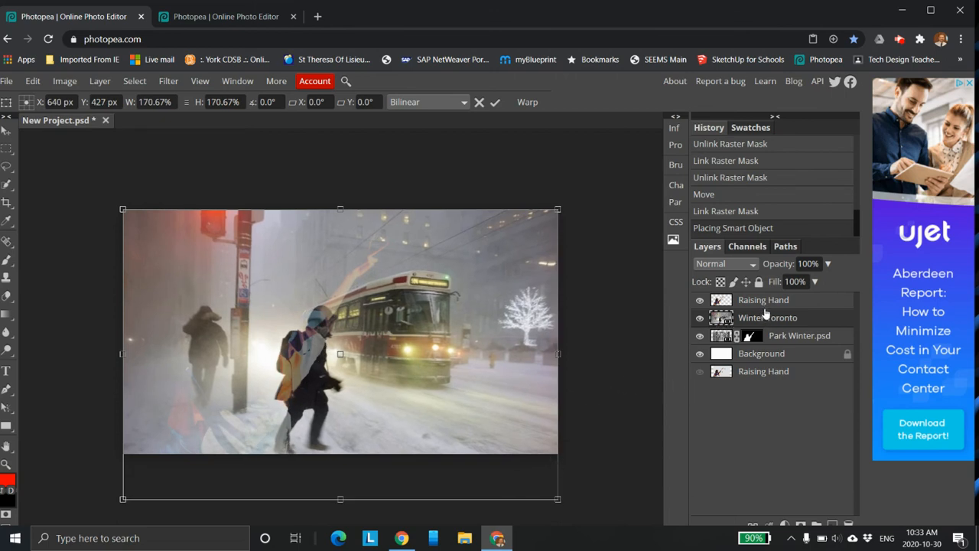
left_click_drag(625, 372, 629, 375)
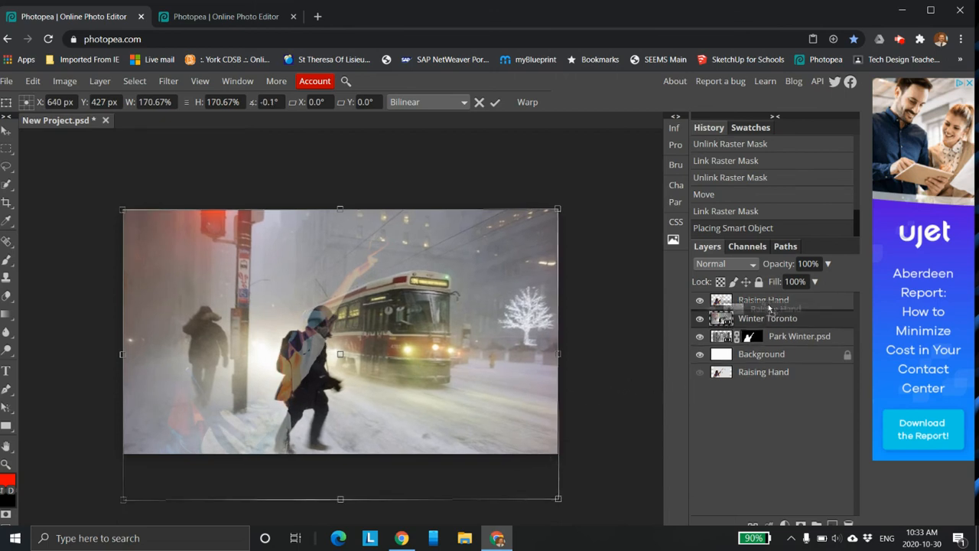
key("Return")
left_click_drag(777, 339, 775, 319)
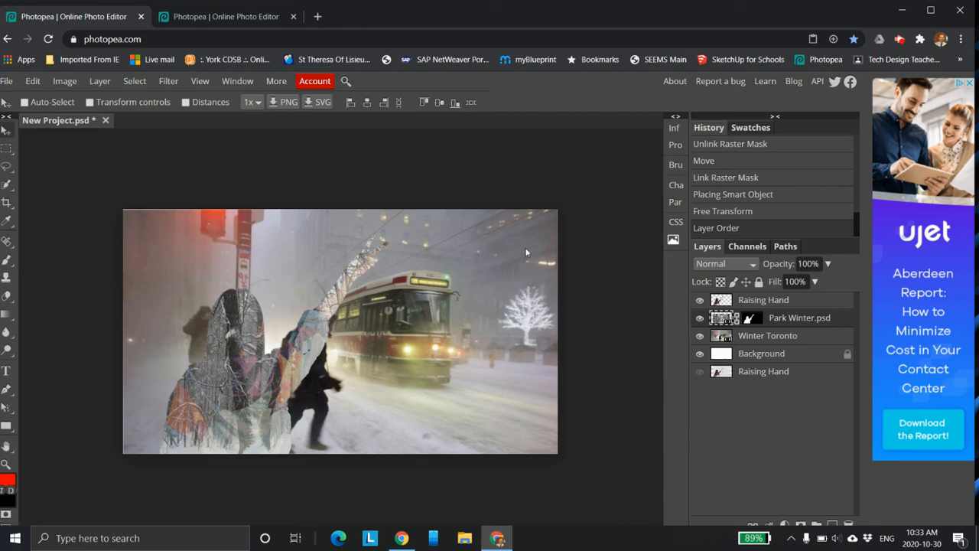
Set the Raising Hand cutout layer's opacity to 77%, and hide and reshow the Winter Toronto layer to compare
left_click(723, 299)
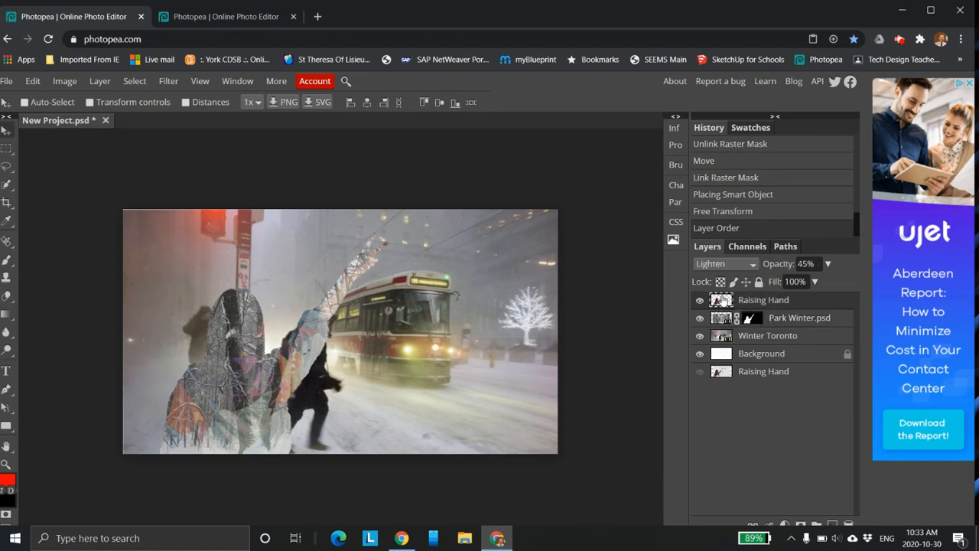
left_click(828, 263)
left_click_drag(796, 283, 817, 283)
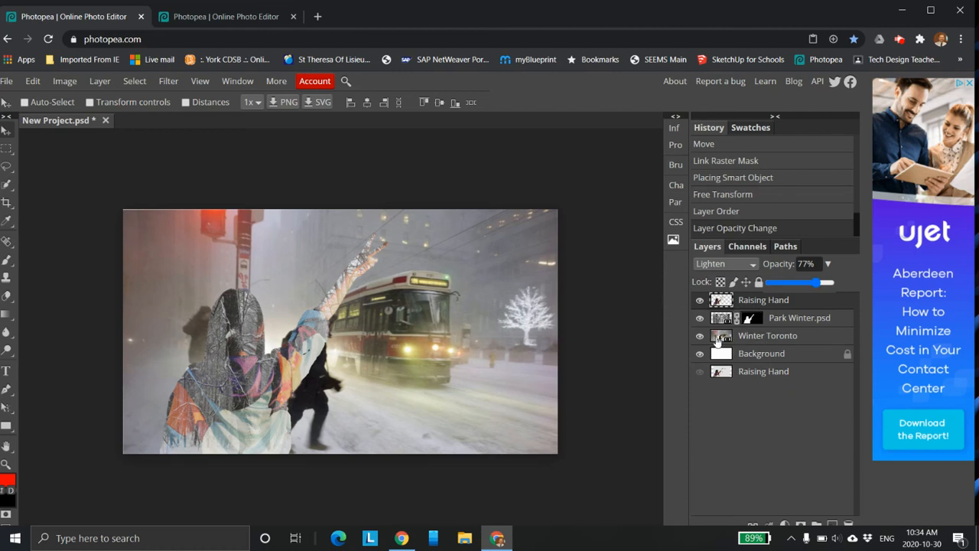
left_click(700, 339)
left_click(700, 339)
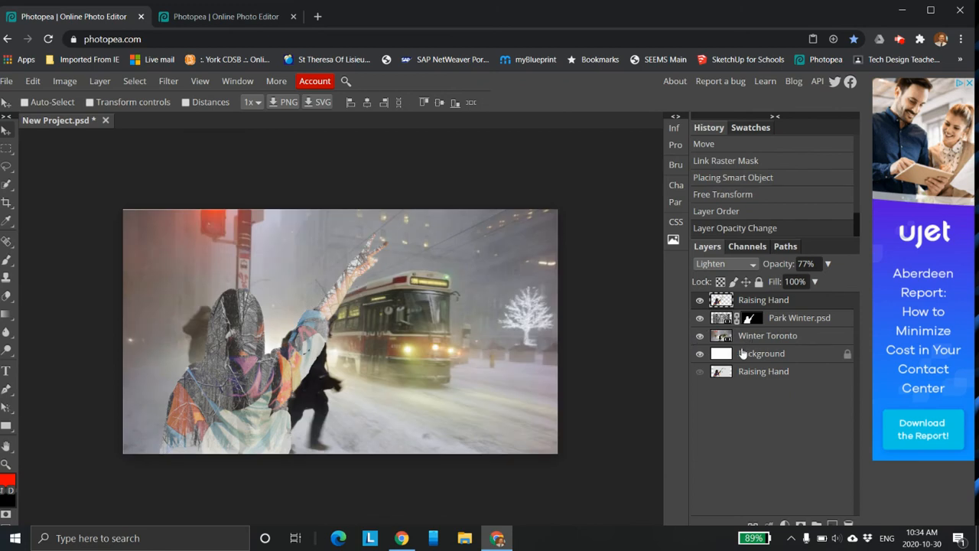